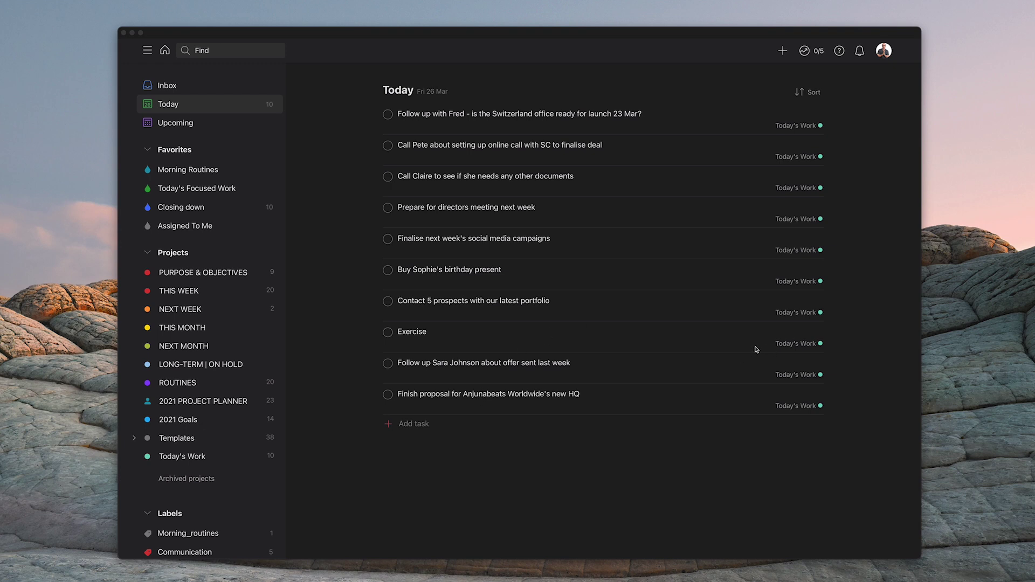
- Flag the Exercise and 'Prepare for directors meeting next week' tasks red with Priority 1
left_click(863, 360)
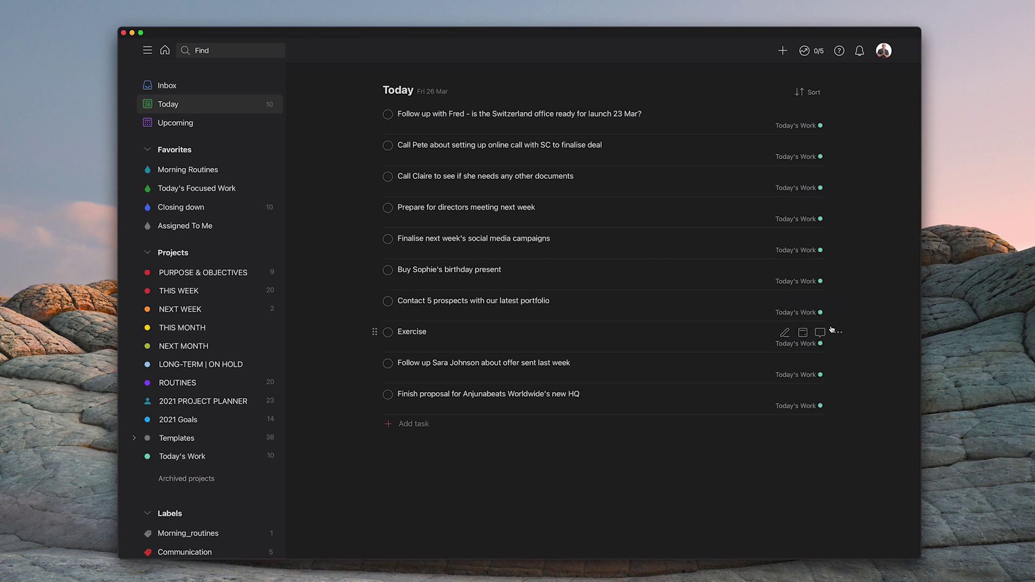
left_click(838, 333)
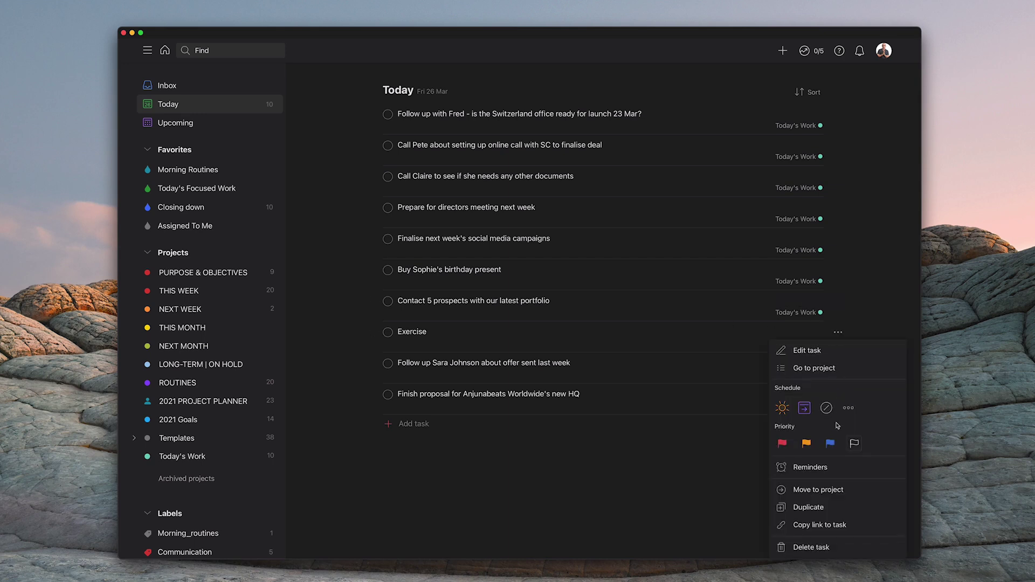
left_click(783, 444)
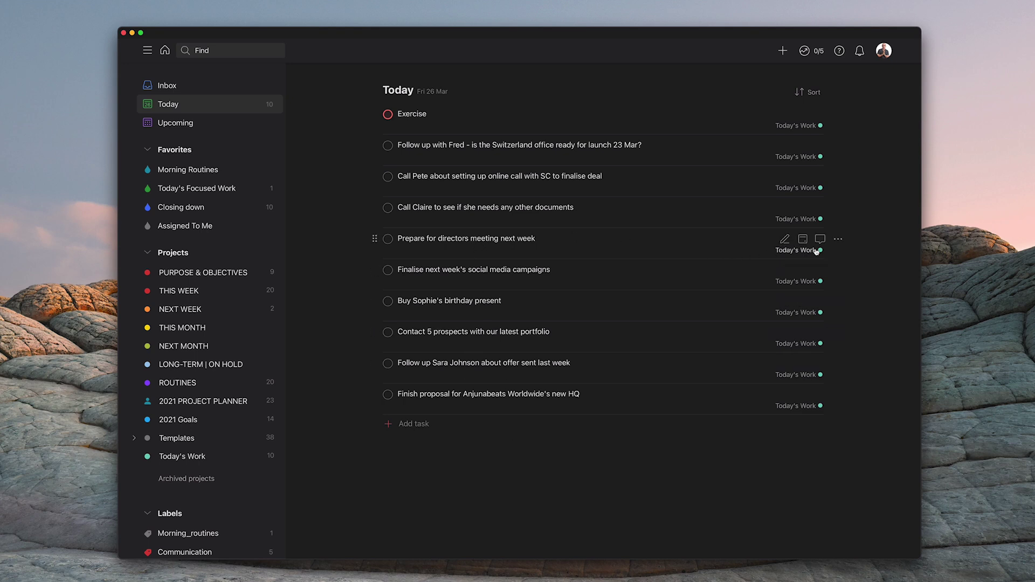
left_click(839, 240)
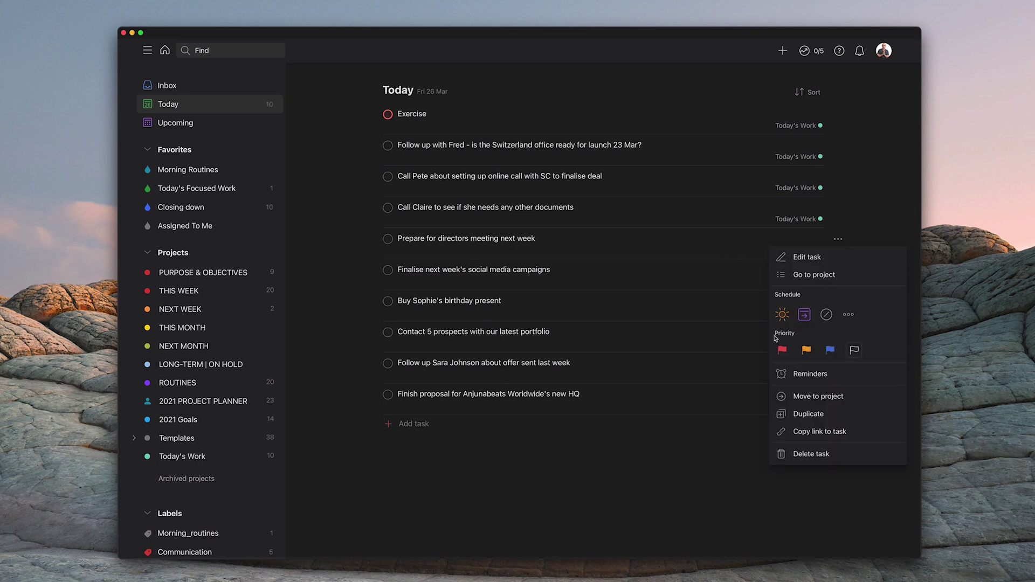
left_click(785, 351)
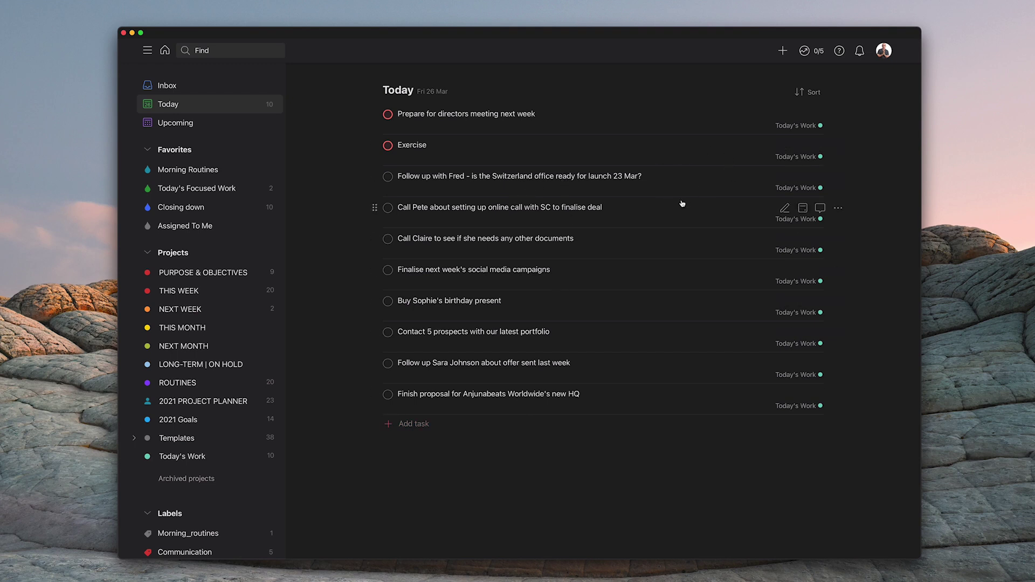
- Set the Switzerland office follow-up and the online call task to blue Priority 3
left_click(837, 179)
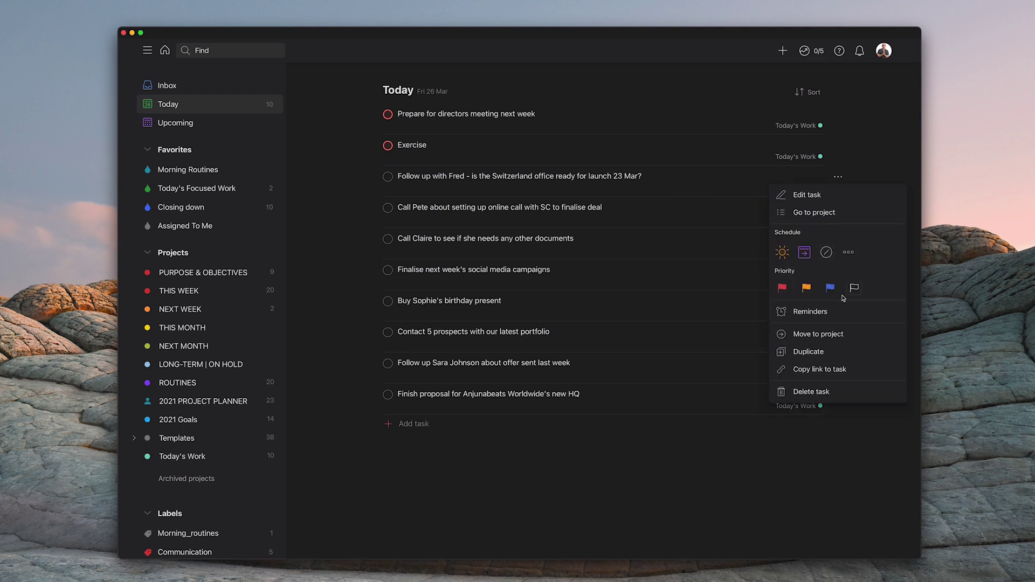
left_click(829, 286)
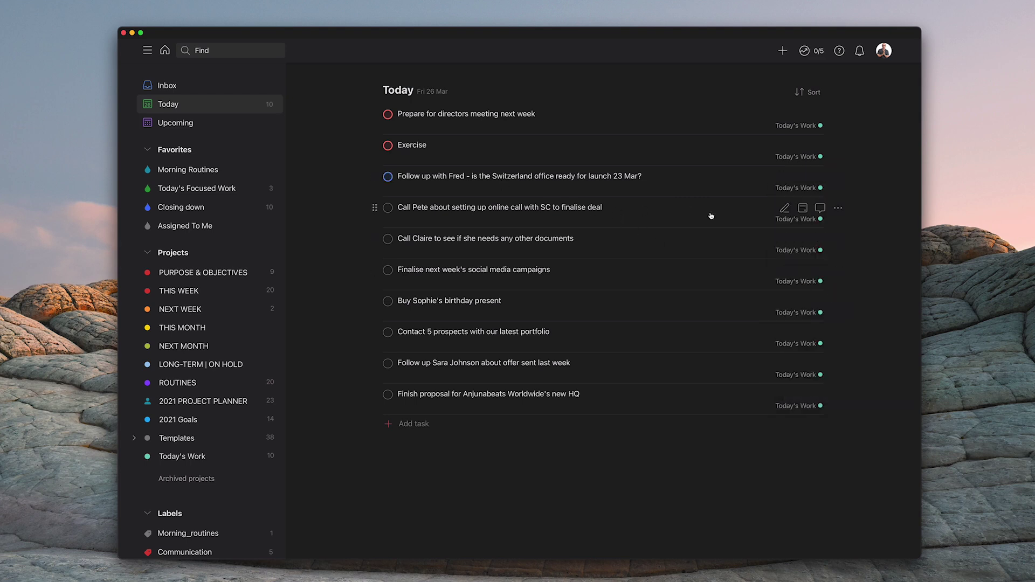
left_click(838, 208)
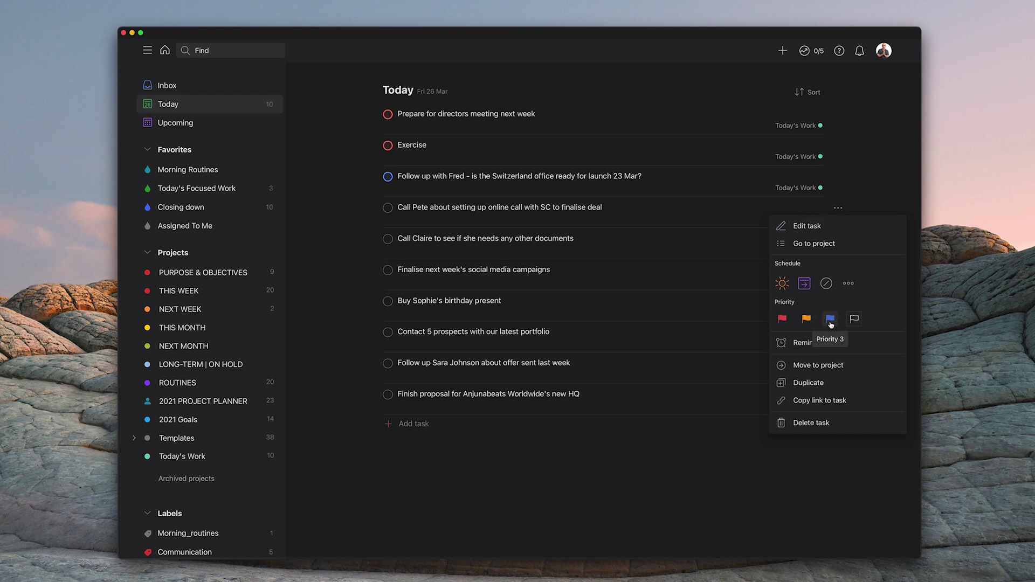
left_click(831, 321)
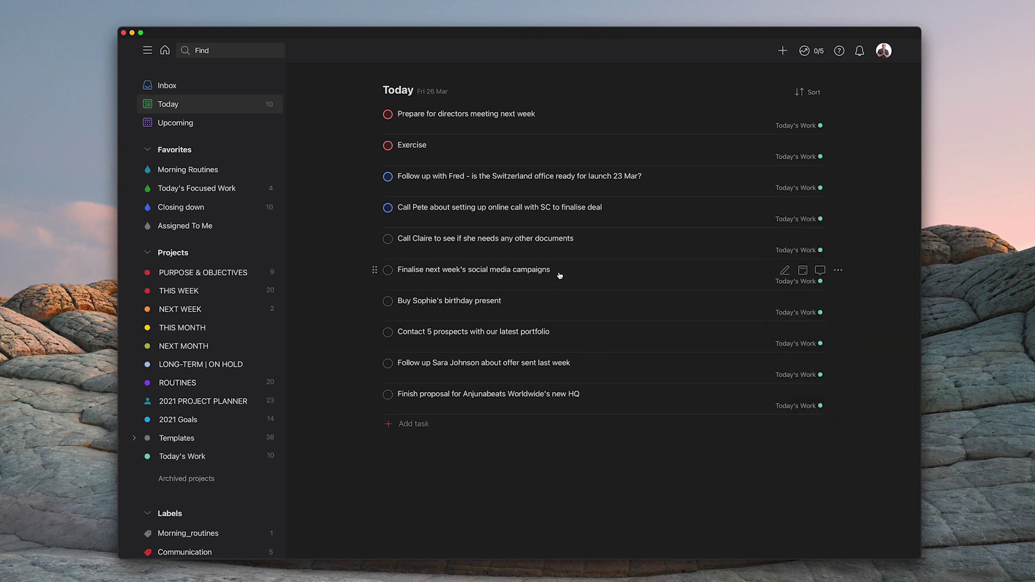
- Multi-select the documents, Contact 5 prospects and offer follow-up tasks and bulk-set them to Priority 3
left_click(555, 242, "super")
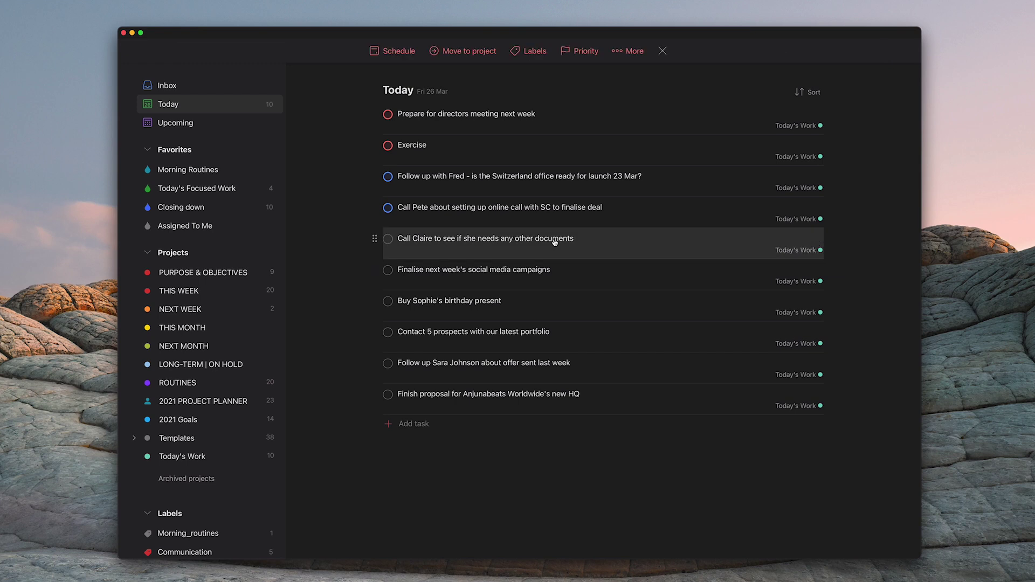
left_click(536, 333, "super")
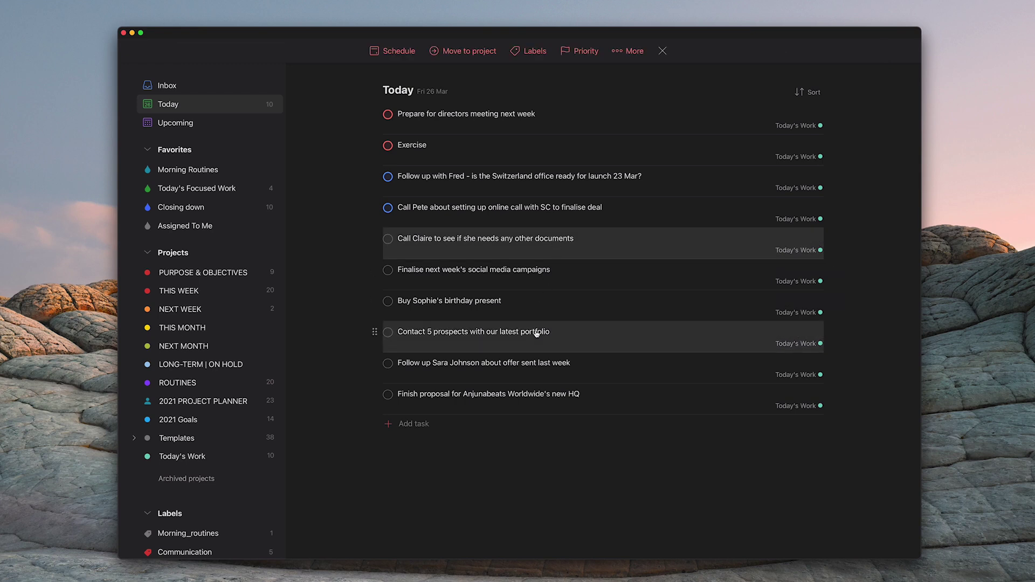
left_click(539, 367, "super")
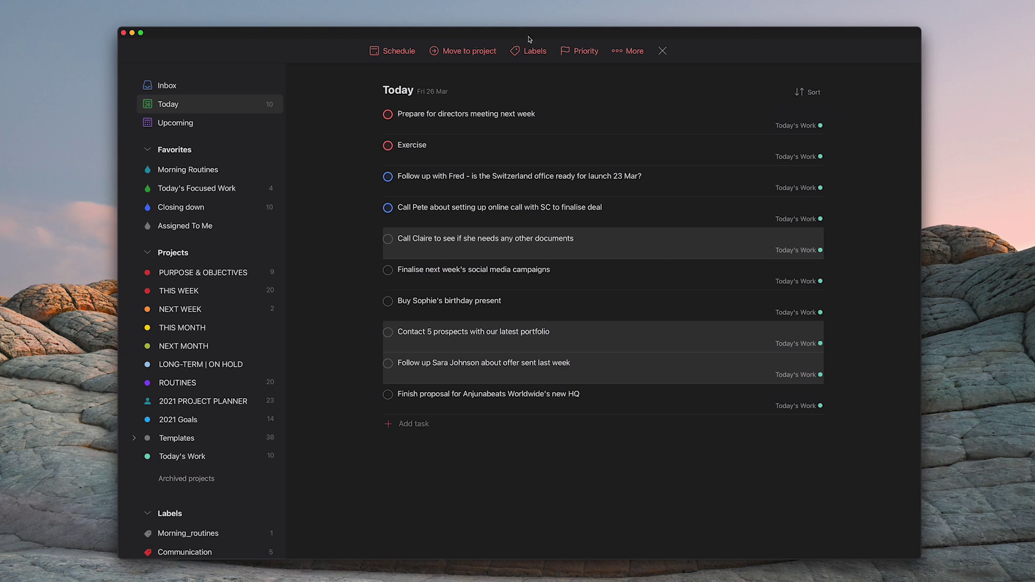
left_click(587, 55)
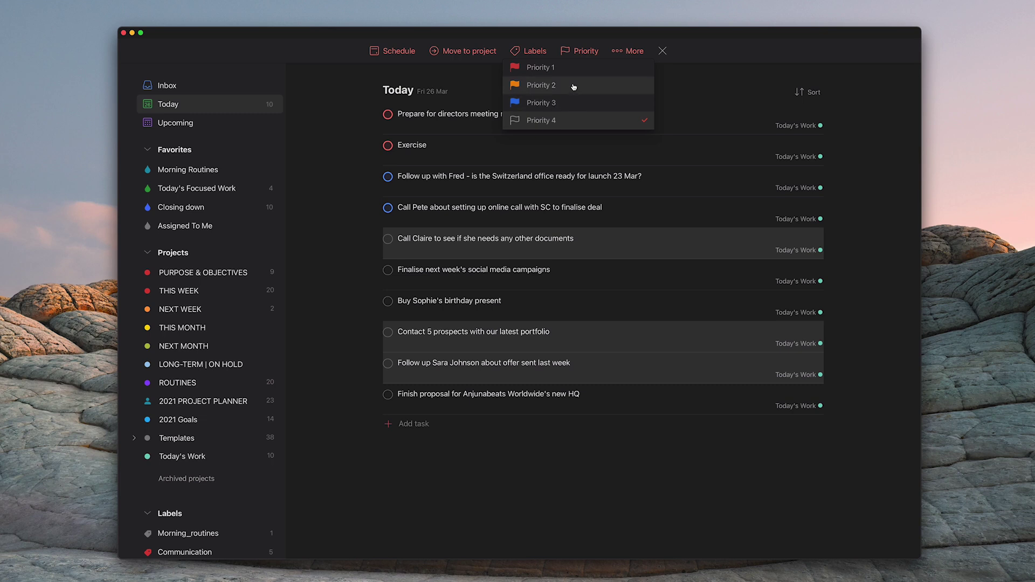
left_click(571, 102)
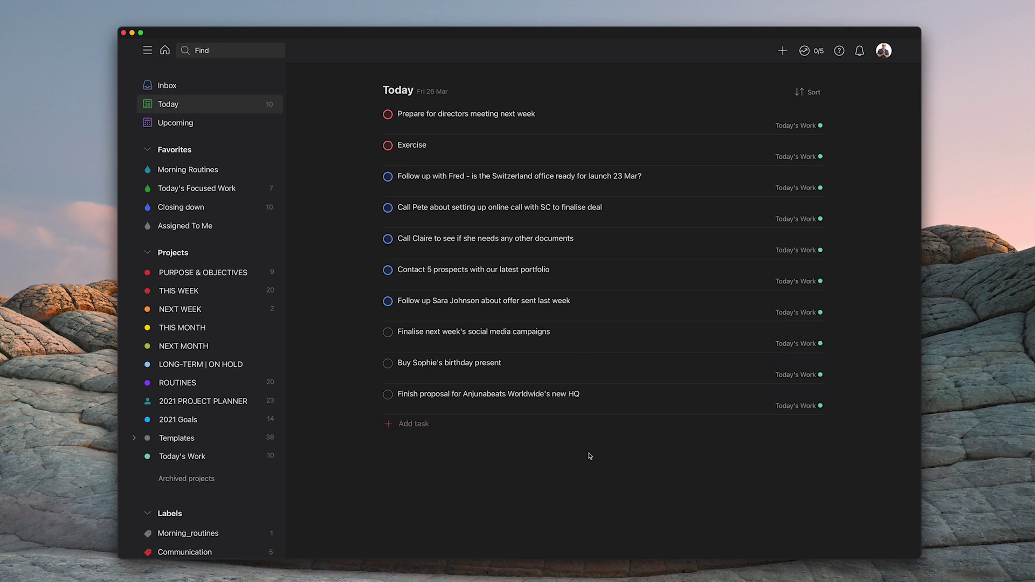
- Bulk-set the social media campaigns and Anjunabeats proposal tasks to orange Priority 2
left_click(605, 334, "super")
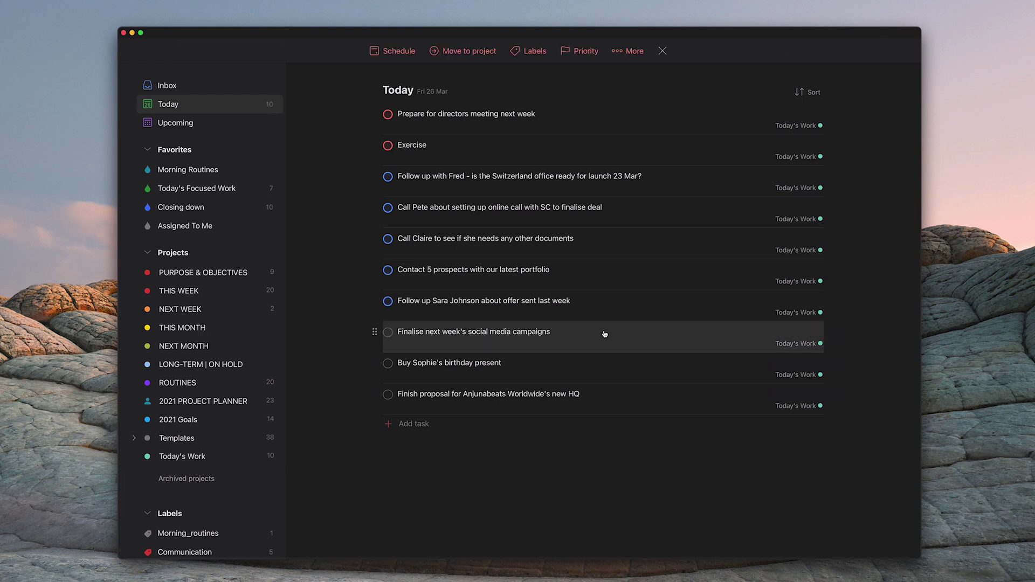
left_click(612, 396, "super")
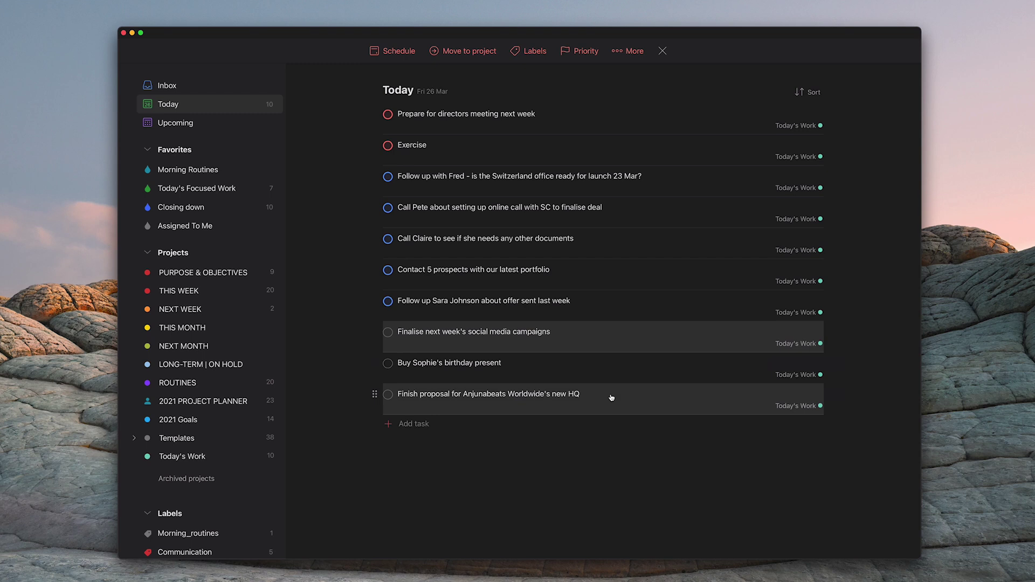
left_click(580, 51)
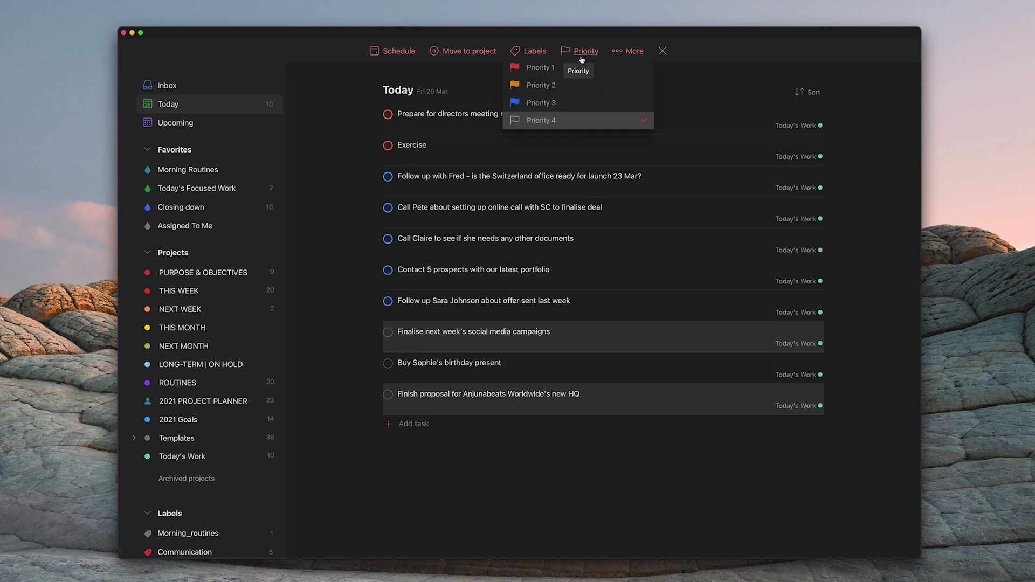
left_click(569, 90)
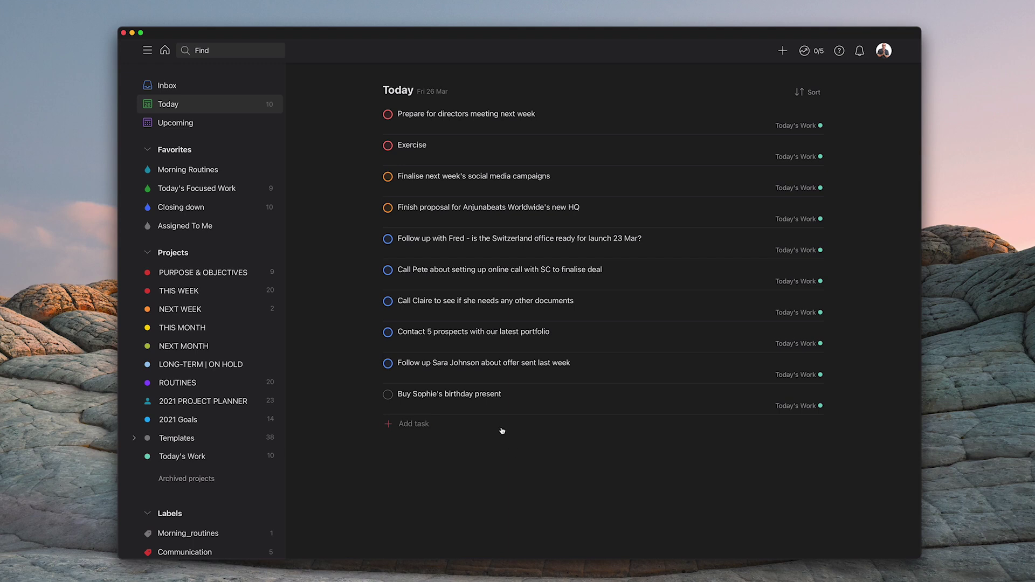
- Flag the birthday present task orange with Priority 2
mouse_move(749, 400)
left_click(839, 396)
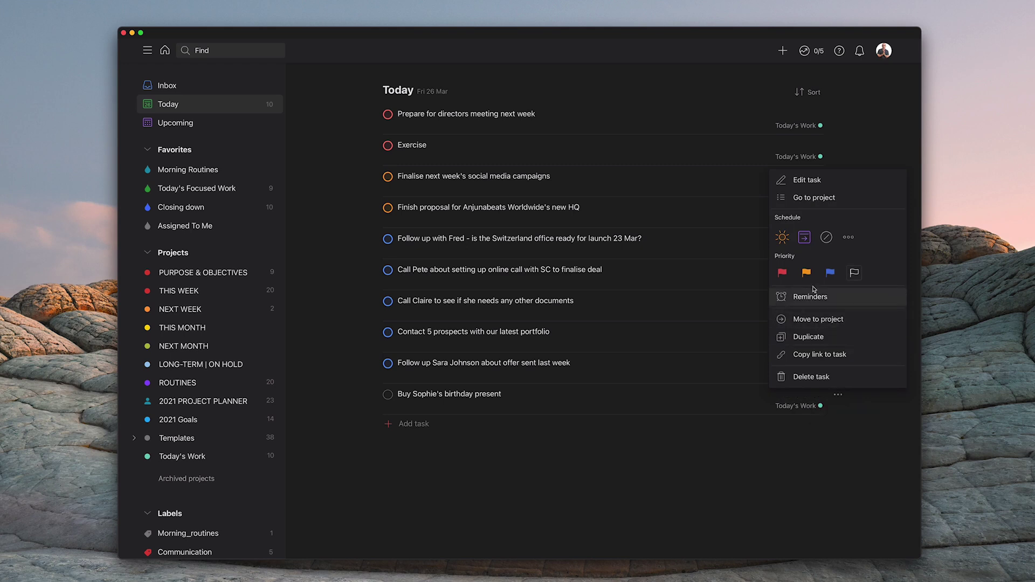
left_click(806, 273)
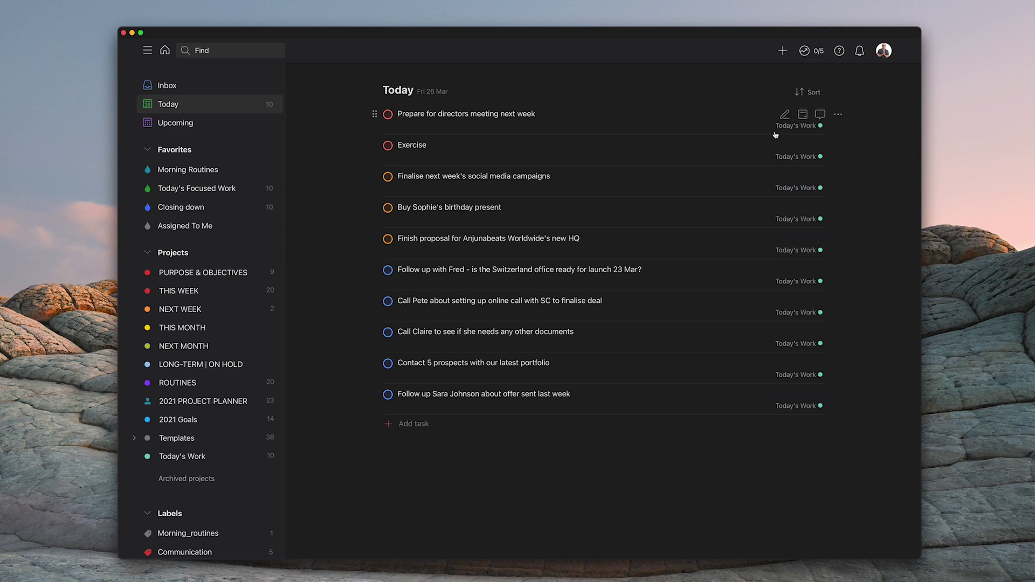
- Apply a custom sort to the Today list with Group by set to Priority
left_click(813, 95)
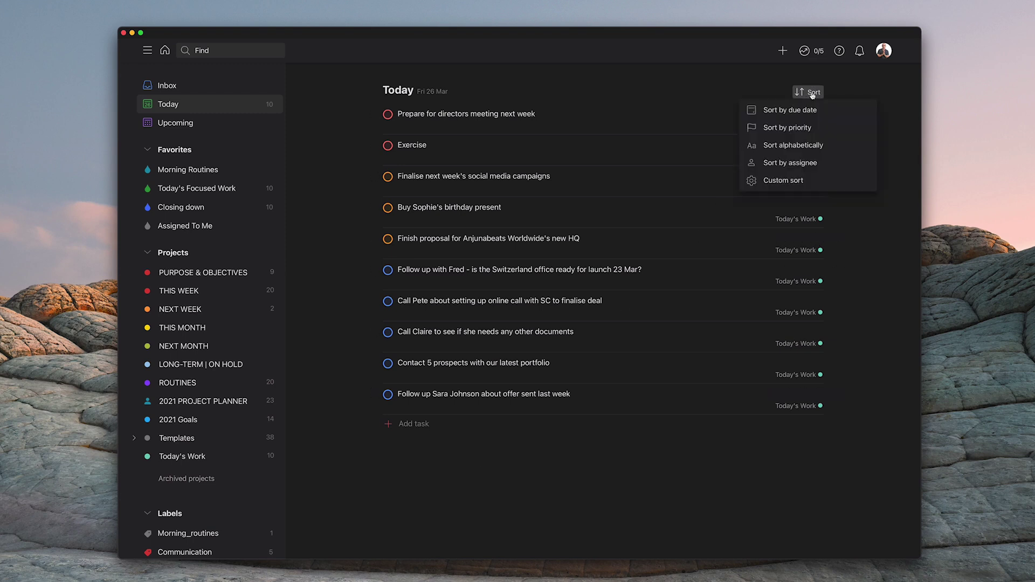
left_click(795, 182)
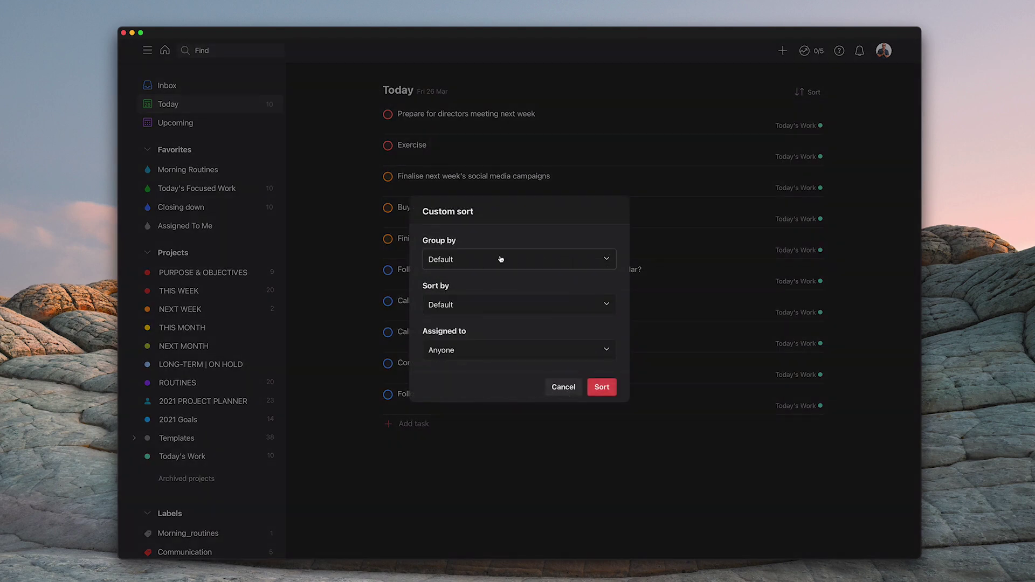
left_click(608, 260)
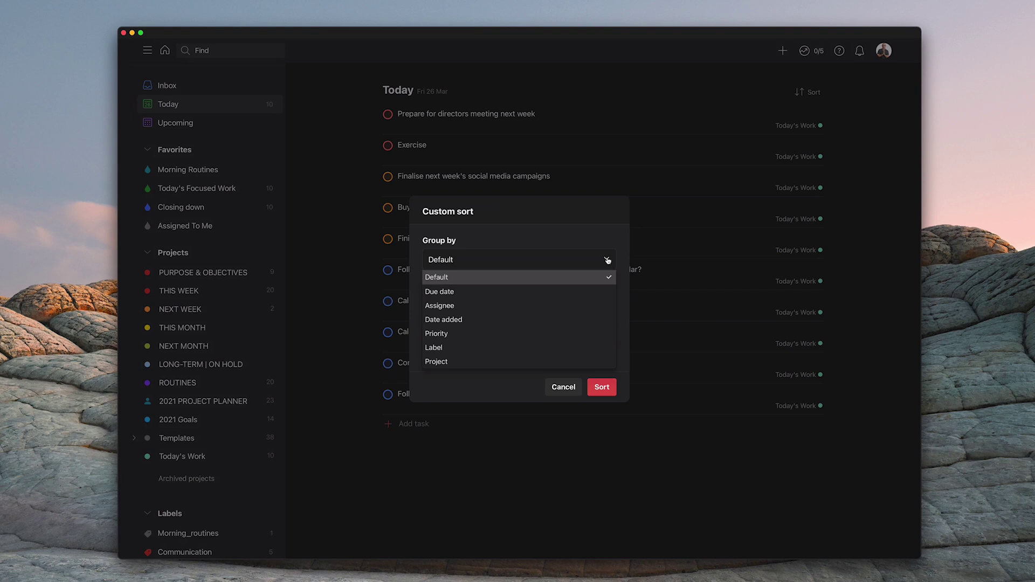
left_click(451, 335)
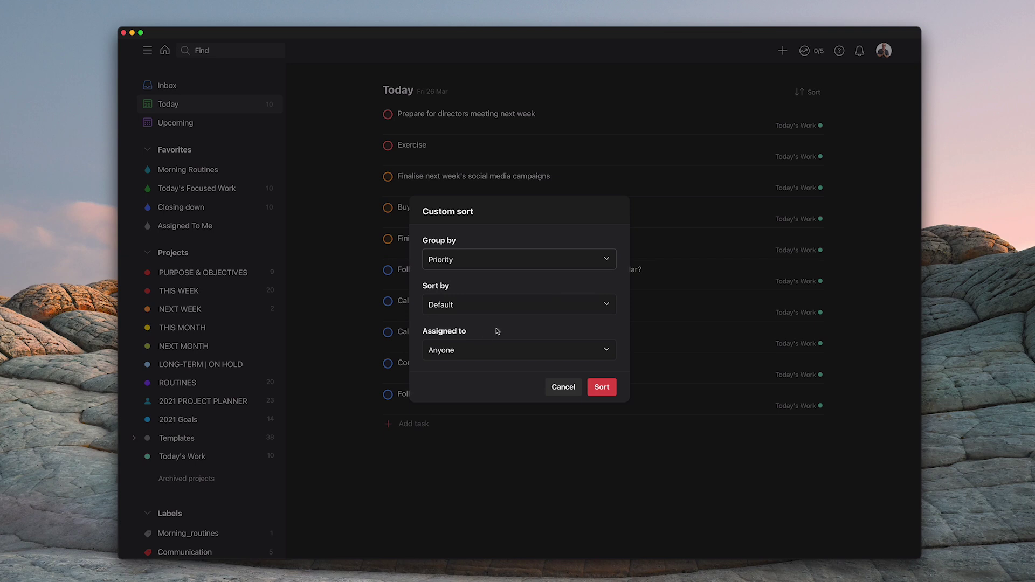
left_click(601, 388)
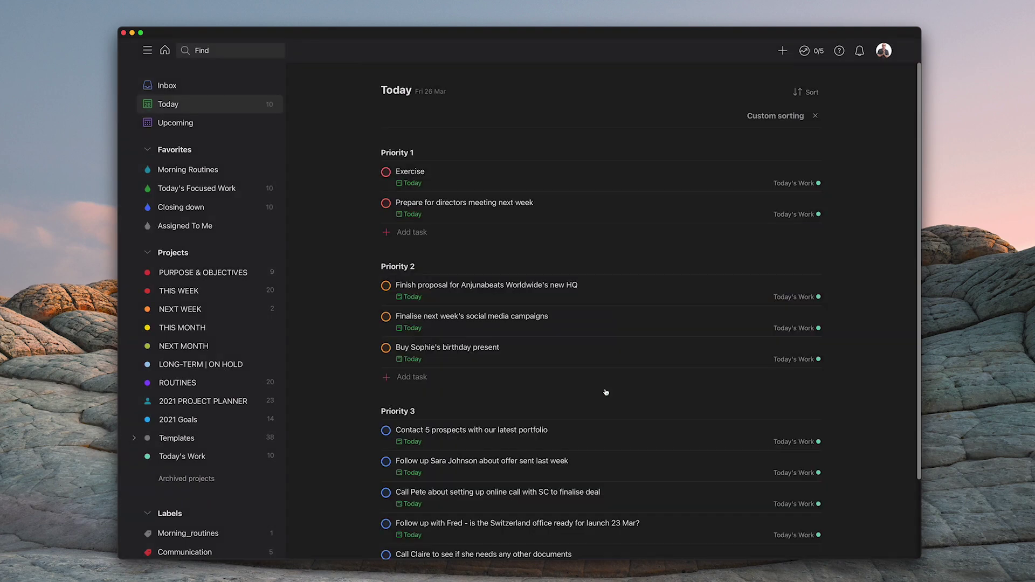
scroll(313, 365, "down", 3)
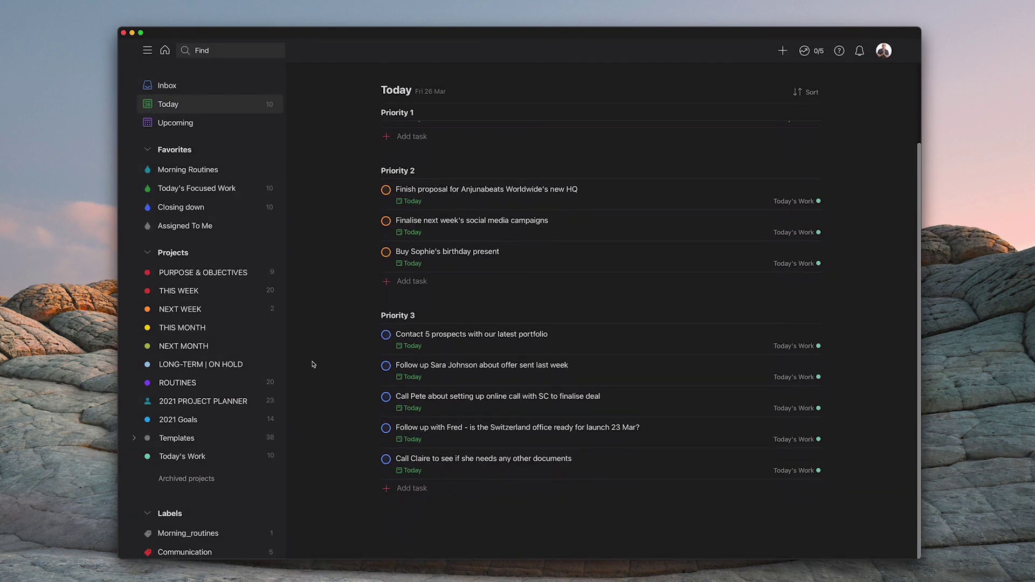
scroll(313, 365, "up", 3)
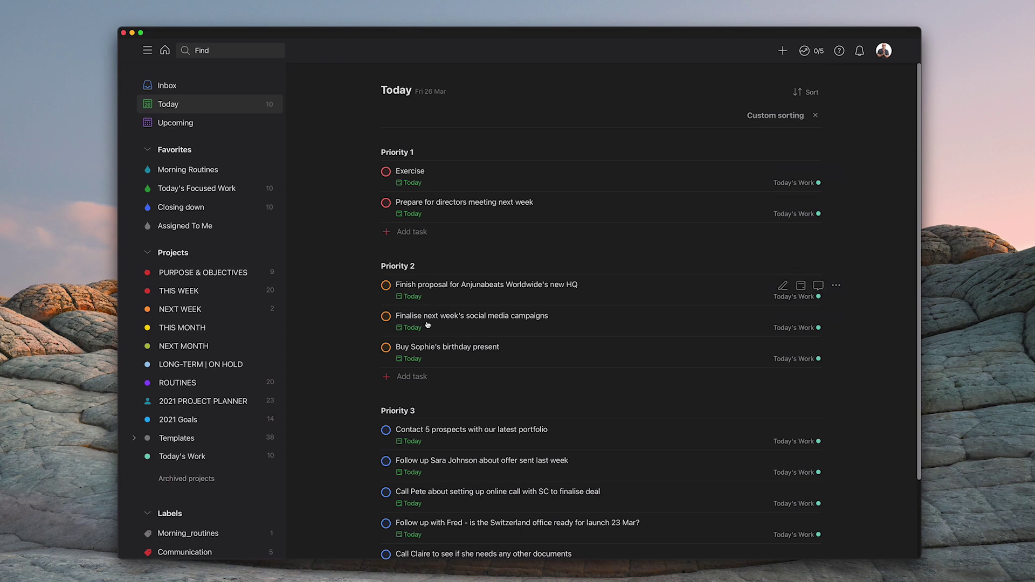
scroll(417, 301, "down", 4)
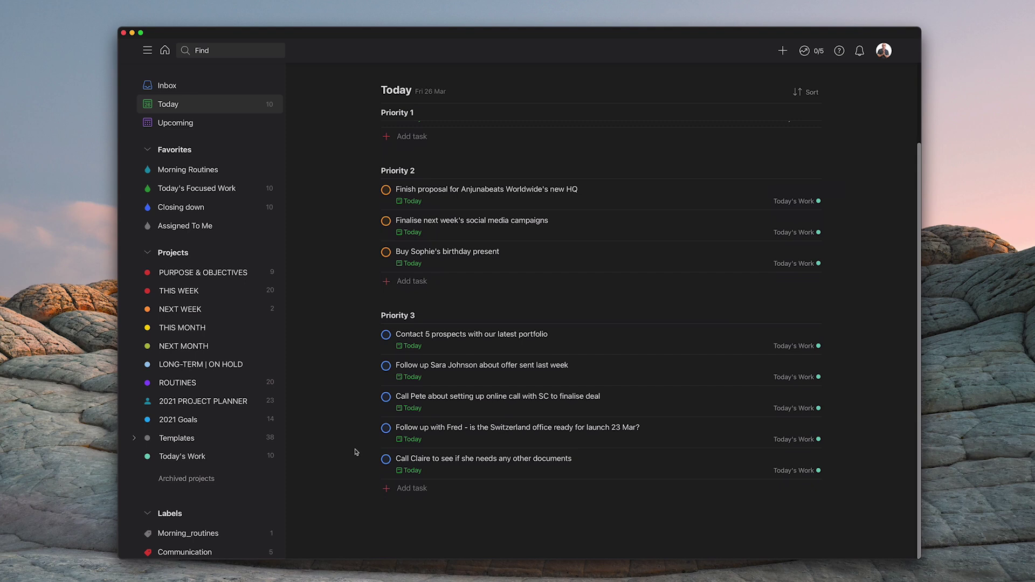
scroll(356, 452, "up", 4)
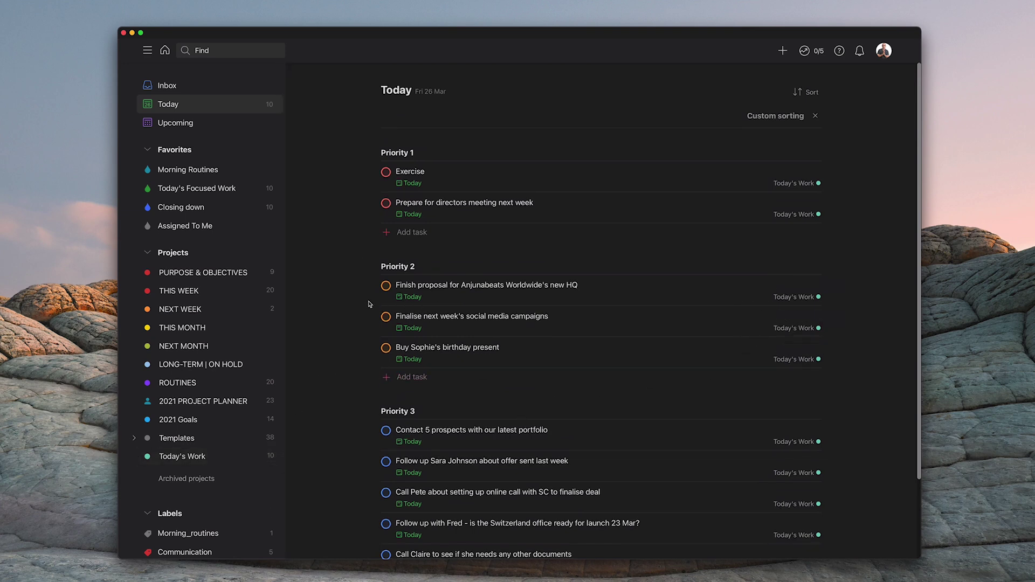
left_click_drag(365, 264, 339, 301)
left_click(340, 301)
- Raise Contact 5 prospects to orange Priority 2 and check the updated groups
left_click(836, 435)
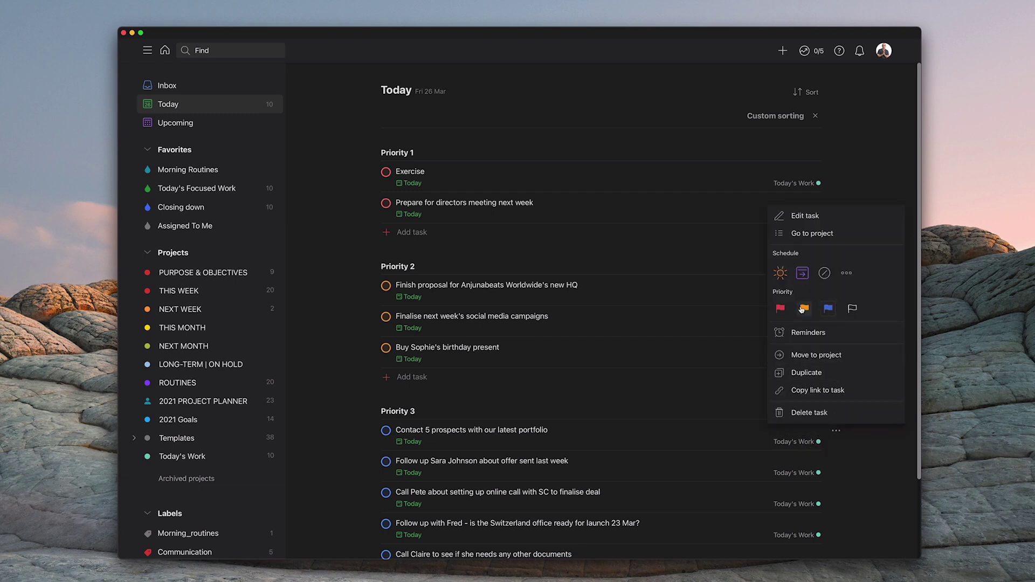
left_click(803, 309)
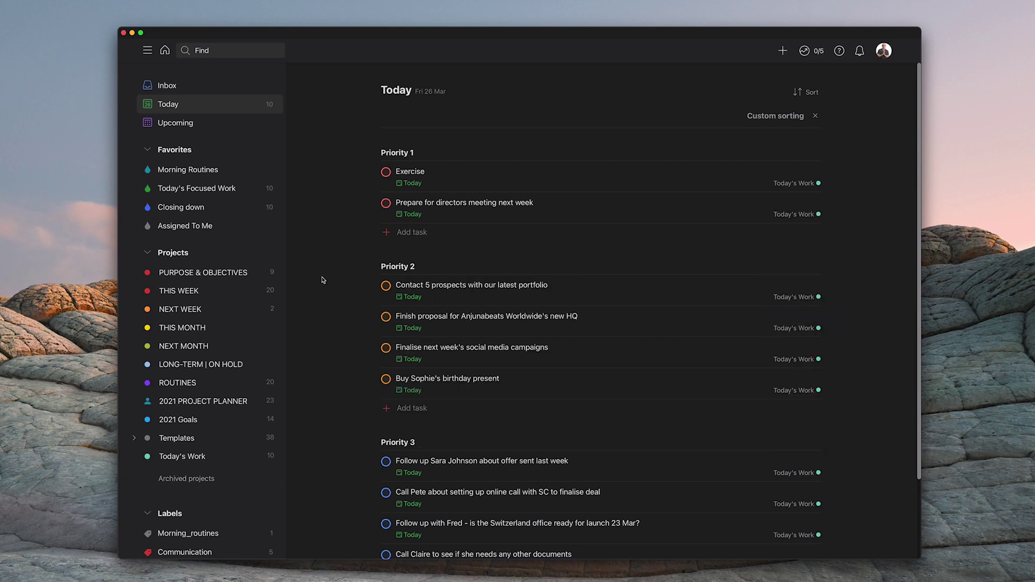
scroll(323, 280, "down", 1)
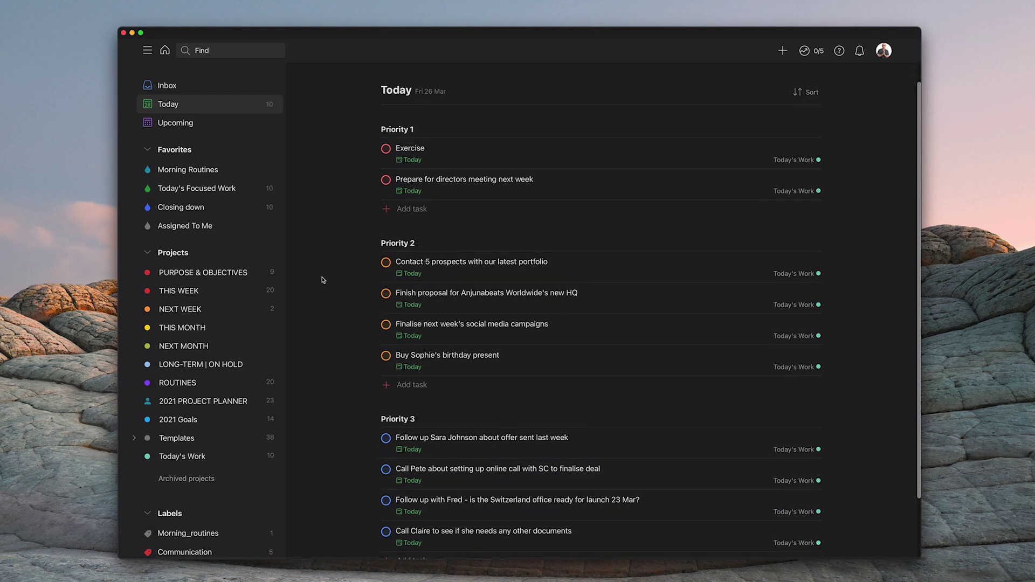
scroll(323, 280, "up", 1)
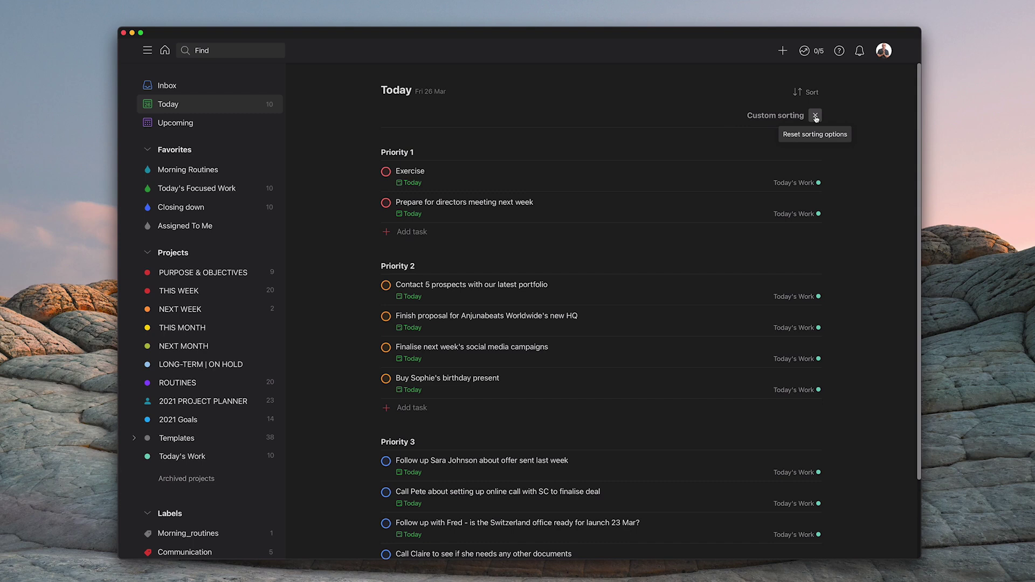
- Clear the custom sorting so Today is one flat list, then try dragging Contact 5 prospects
left_click(816, 116)
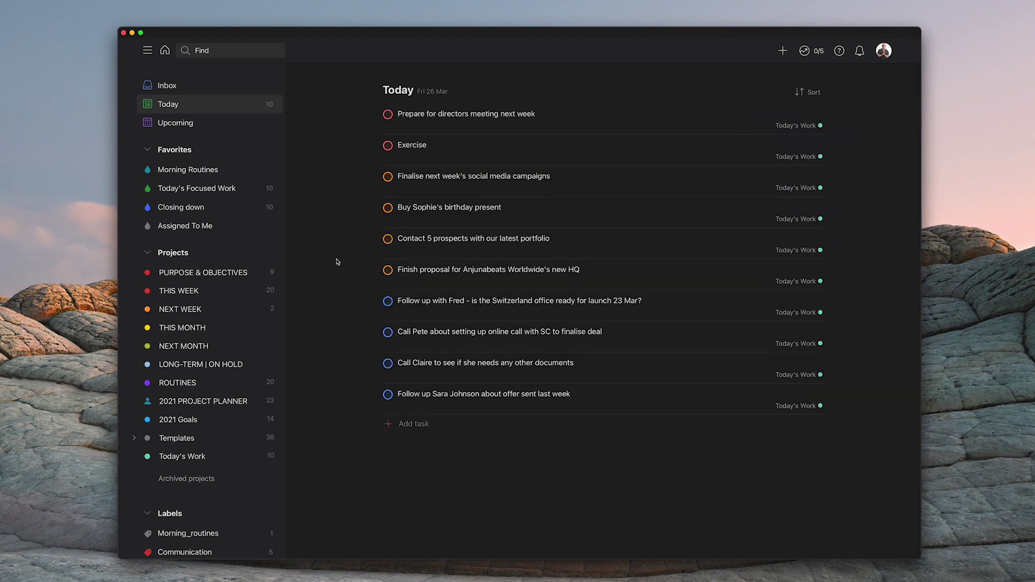
mouse_move(375, 240)
mouse_move(375, 239)
left_mouse_down()
mouse_move(372, 277)
mouse_move(368, 238)
left_mouse_up()
- Reapply the custom sort grouping the Today tasks by Priority
left_click(815, 93)
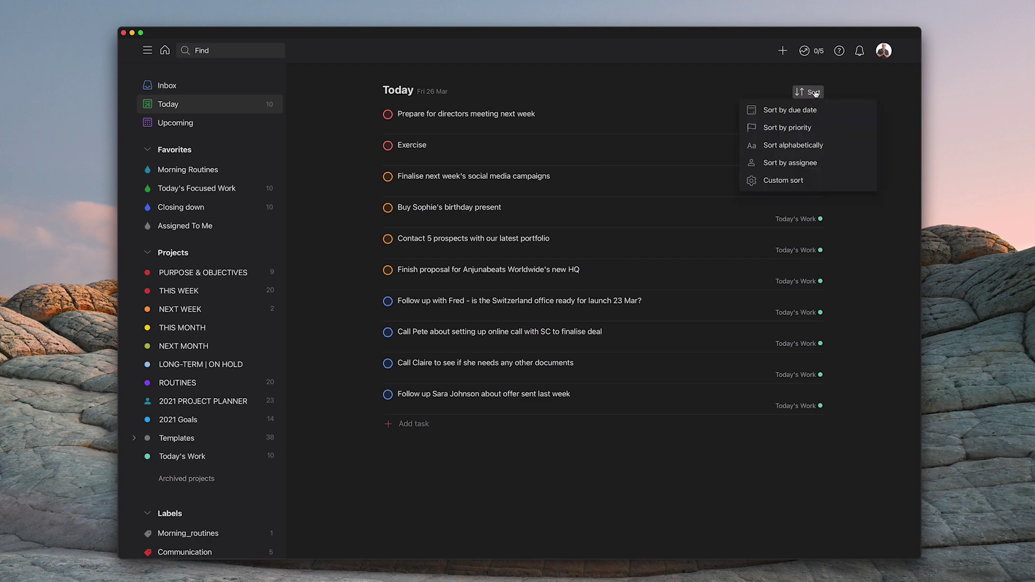
left_click(802, 187)
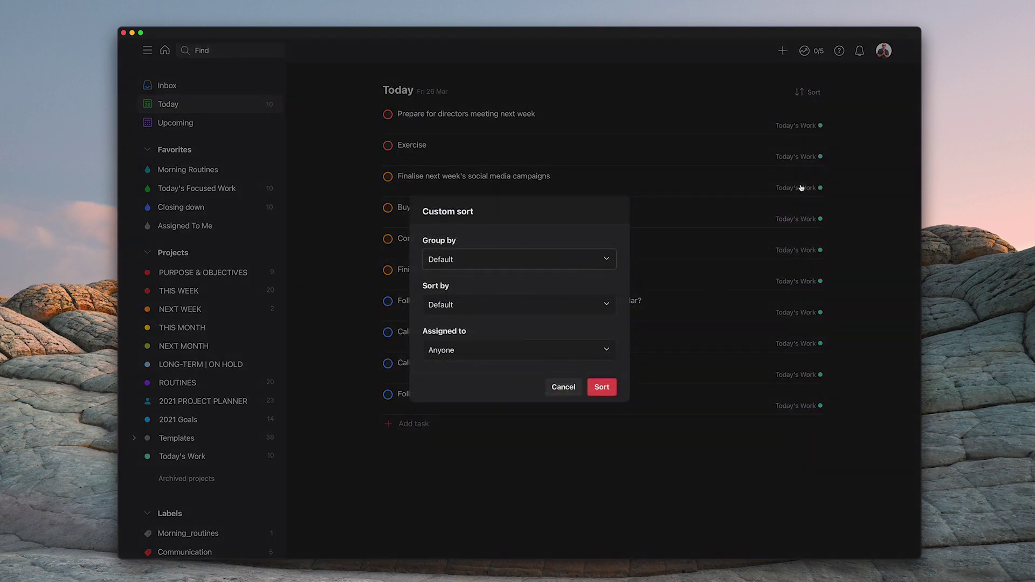
left_click(600, 261)
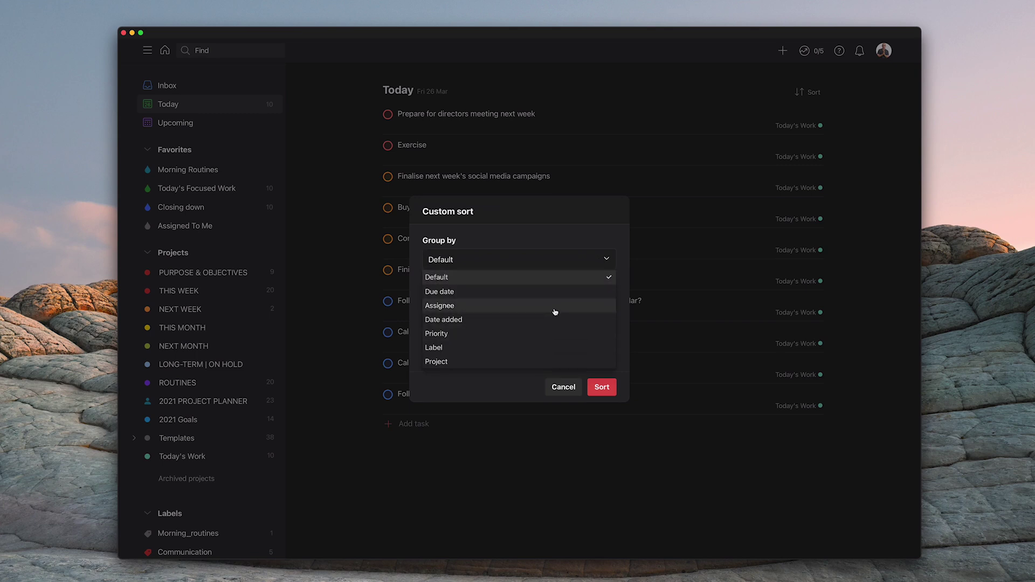
left_click(551, 335)
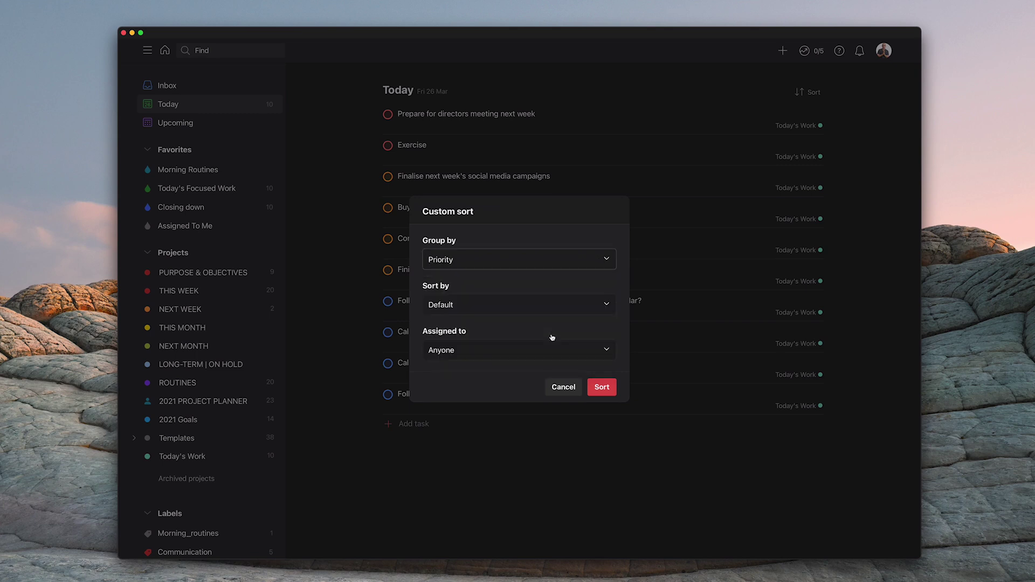
left_click(602, 388)
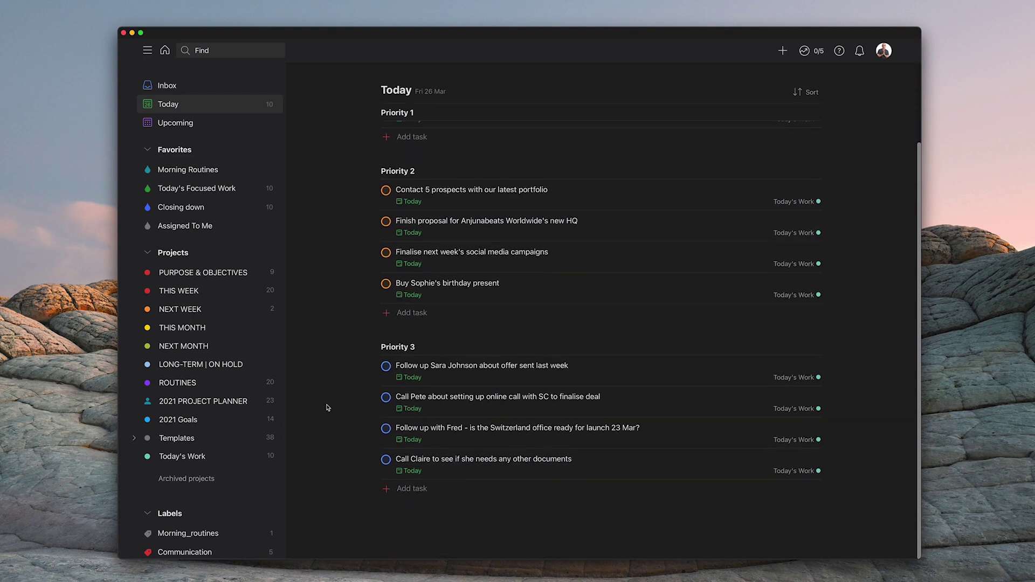